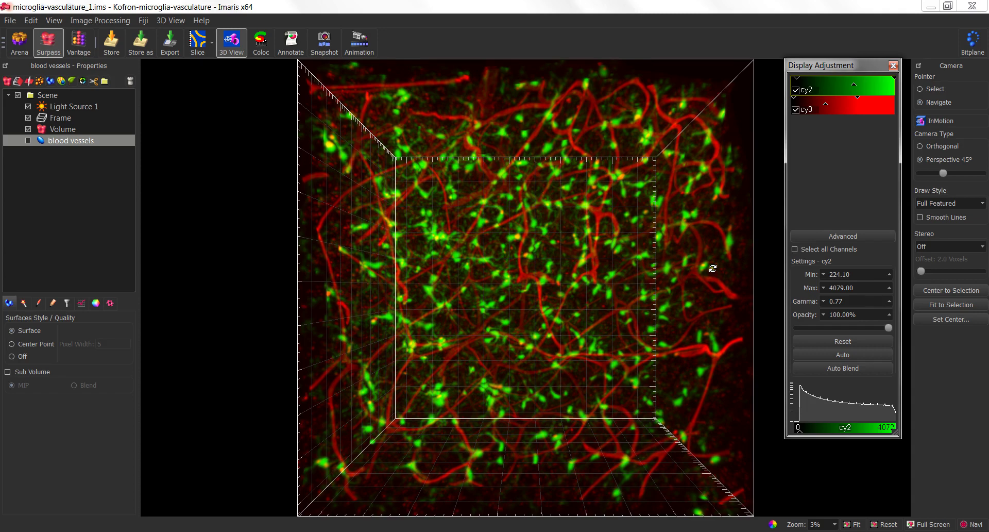
# Hide the green cy2 channel, rotate the red vessel volume in 3D, then switch to Slice view
pyautogui.click(796, 90)
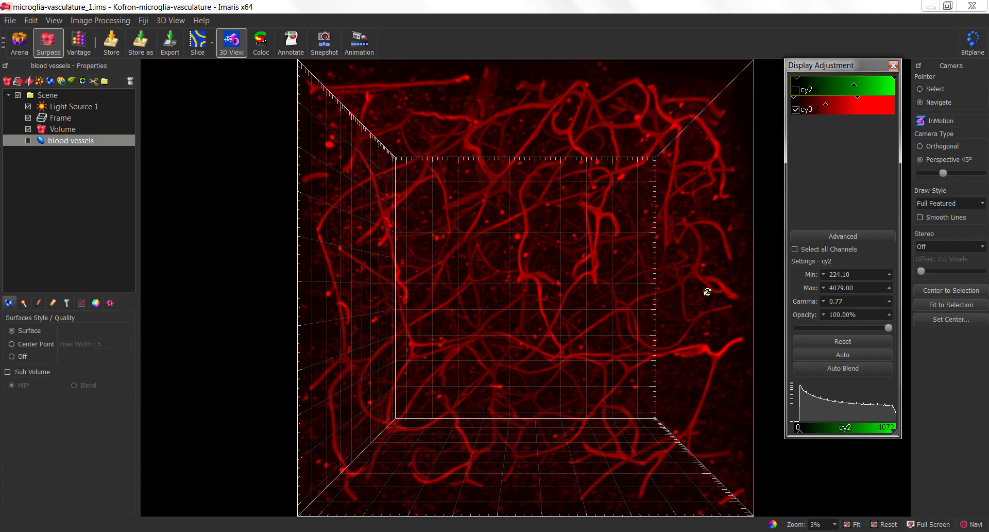
pyautogui.moveTo(556, 435); pyautogui.dragTo(515, 426)
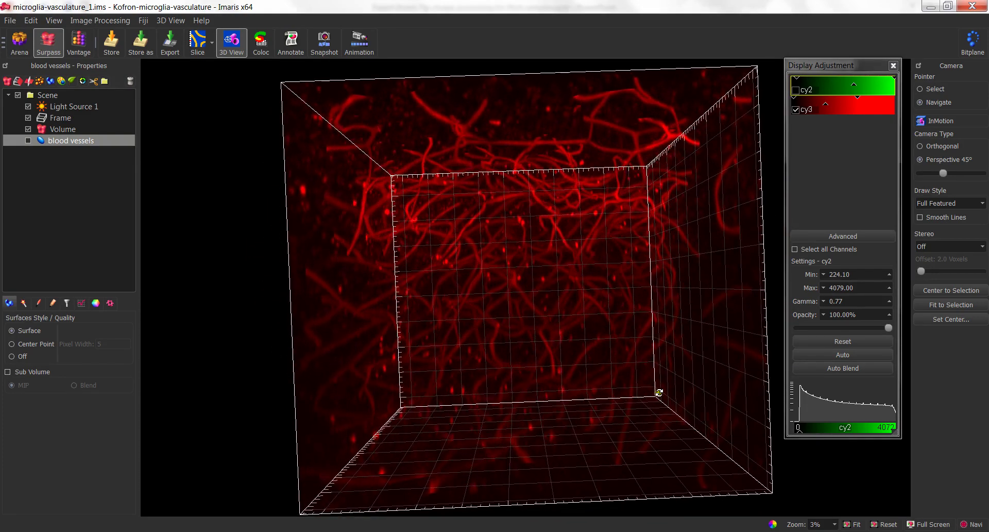
pyautogui.moveTo(707, 412)
pyautogui.mouseDown()
pyautogui.moveTo(701, 423)
pyautogui.moveTo(705, 414)
pyautogui.mouseUp()
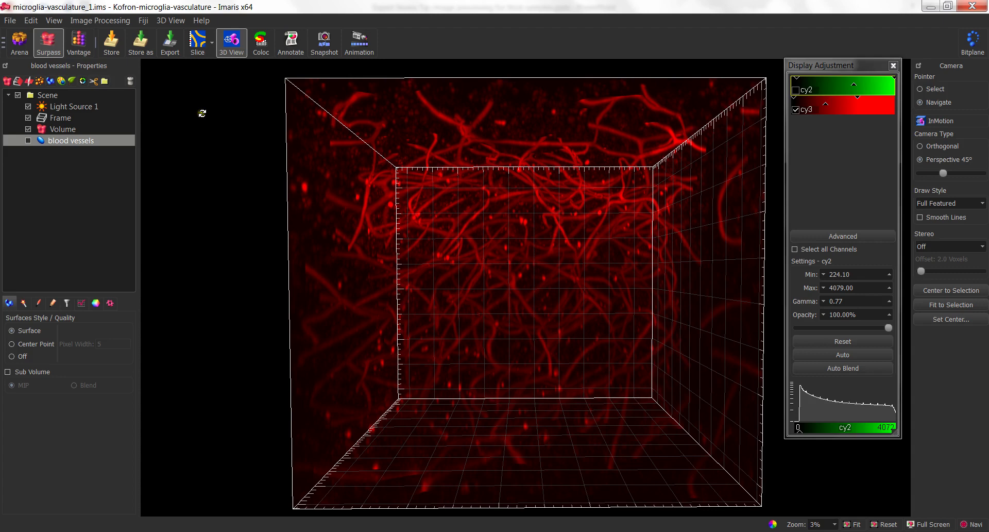
pyautogui.click(199, 47)
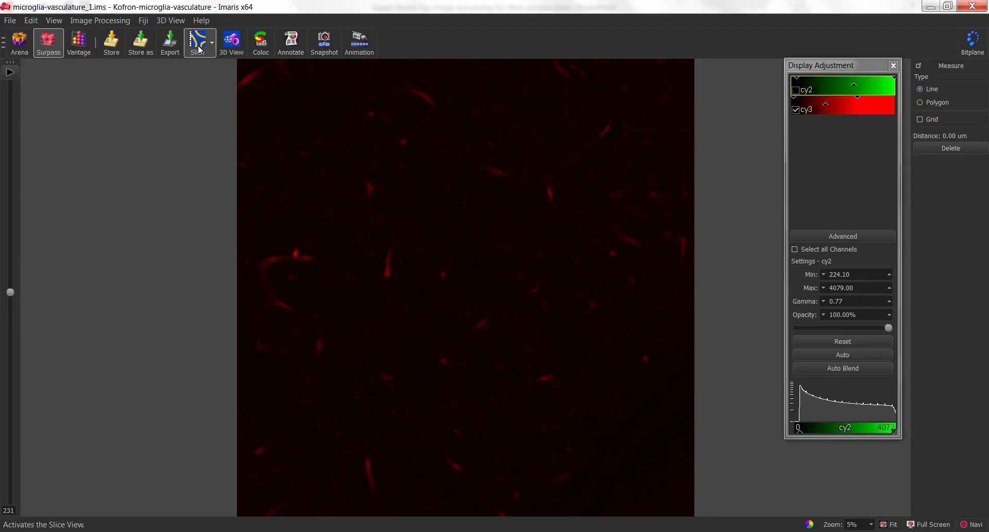
# Move to the deepest slice of the stack and probe a point on the dim red signal
pyautogui.moveTo(11, 293); pyautogui.dragTo(18, 504)
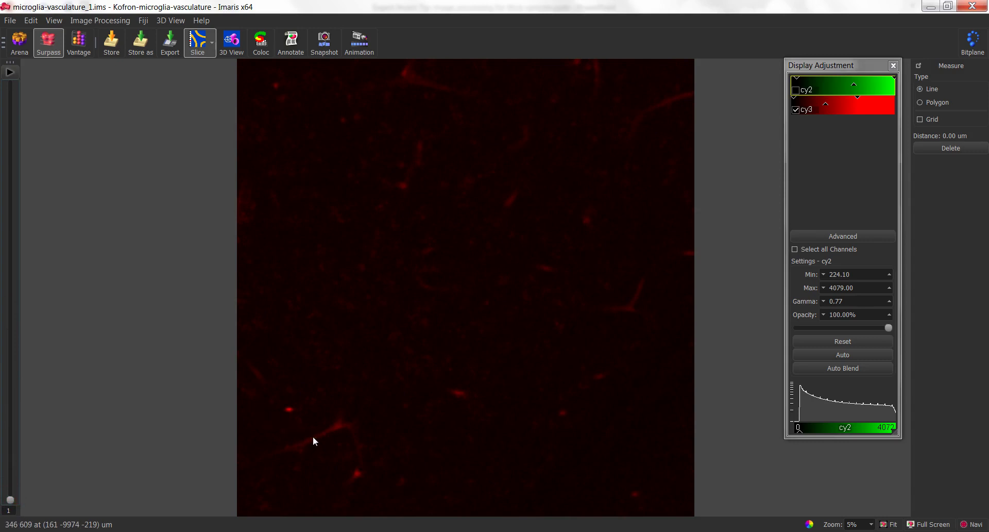
pyautogui.moveTo(314, 436)
pyautogui.mouseDown()
pyautogui.moveTo(331, 429)
pyautogui.moveTo(311, 438)
pyautogui.mouseUp()
pyautogui.click(310, 439)
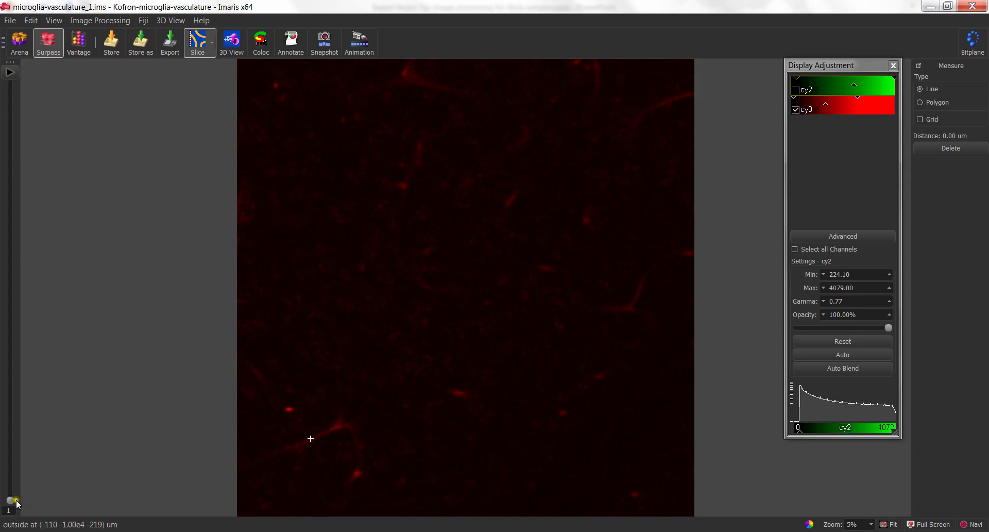
# Jump to the top slice, probe a bright vessel point, and open the Image Processing menu
pyautogui.moveTo(11, 501); pyautogui.dragTo(3, 89)
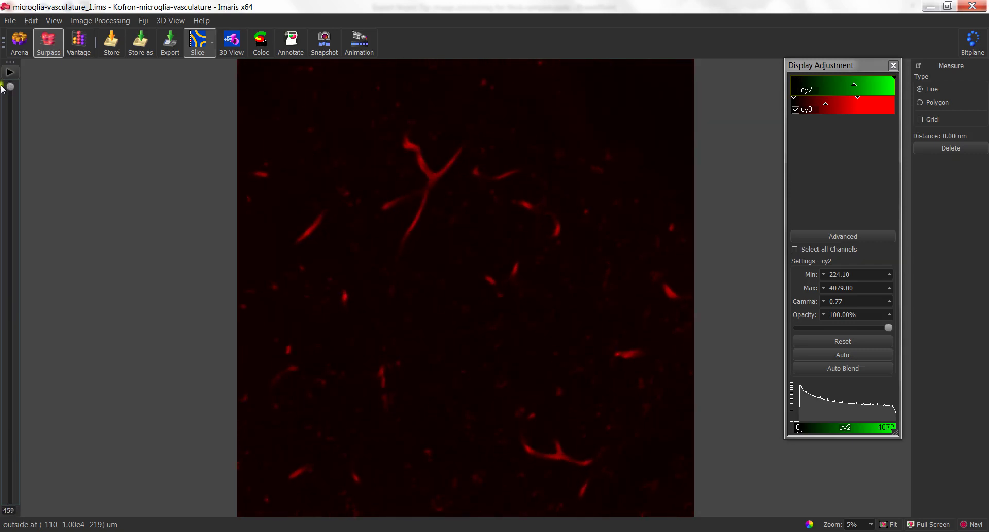
pyautogui.click(418, 211)
pyautogui.click(420, 209)
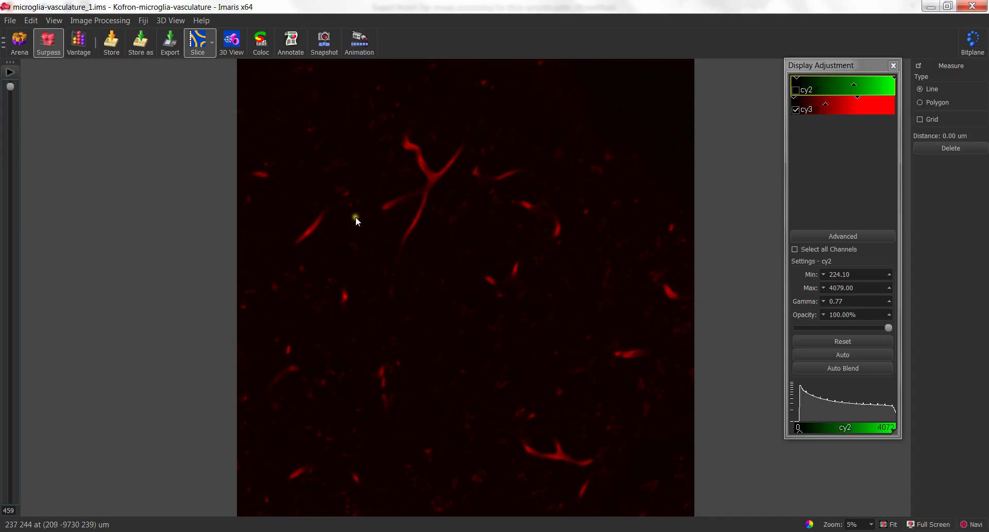
pyautogui.click(101, 22)
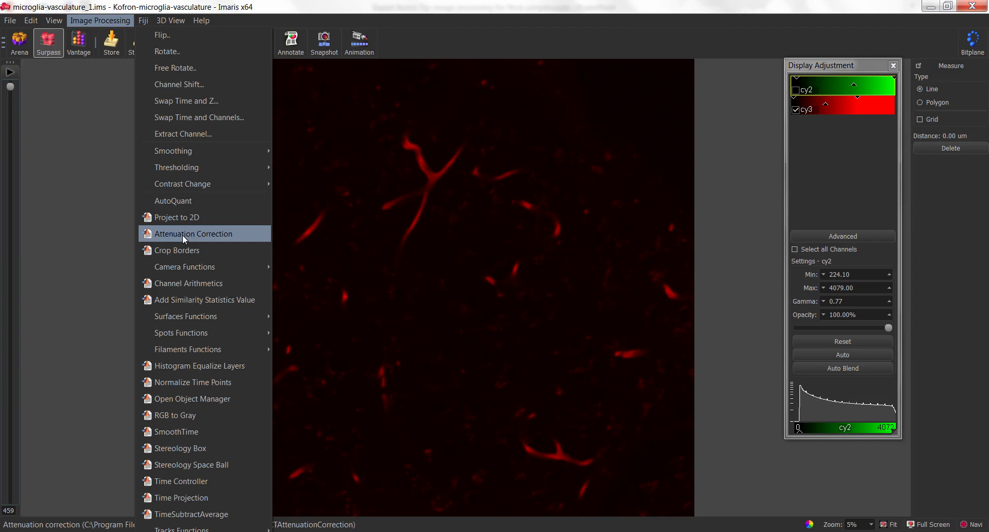
# Start Attenuation Correction and enter channel 2, intensity front 600 and intensity back 1500
pyautogui.click(182, 234)
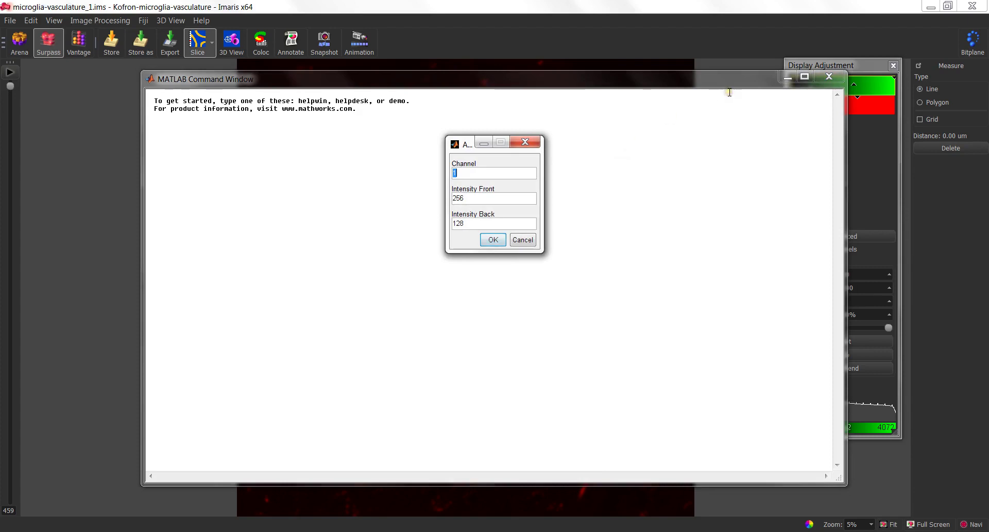
pyautogui.click(790, 78)
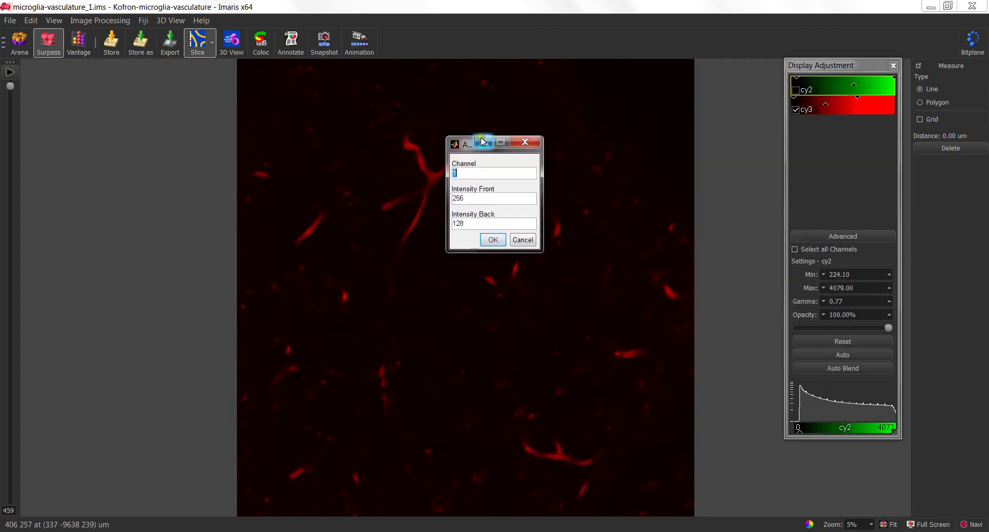
pyautogui.moveTo(467, 143); pyautogui.dragTo(331, 176)
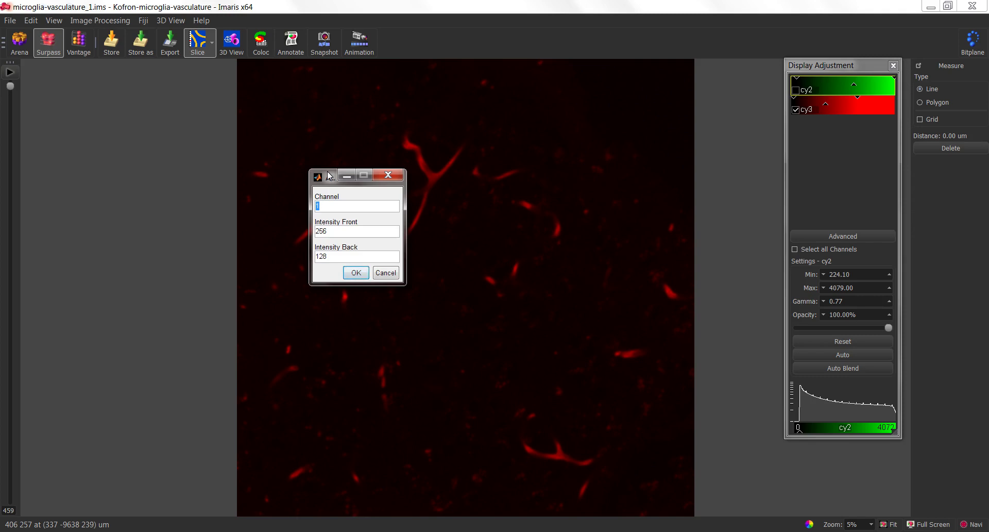
pyautogui.write('2')
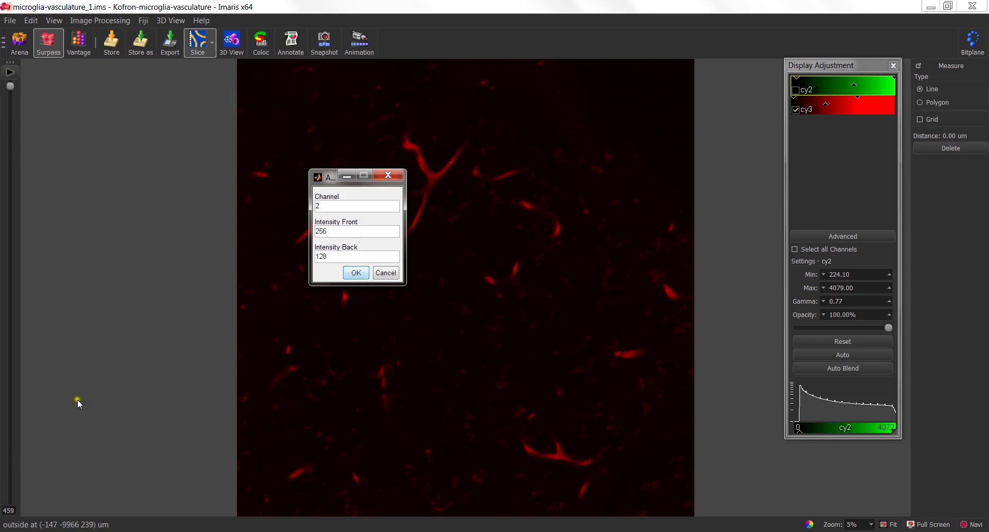
pyautogui.moveTo(330, 231); pyautogui.dragTo(290, 233)
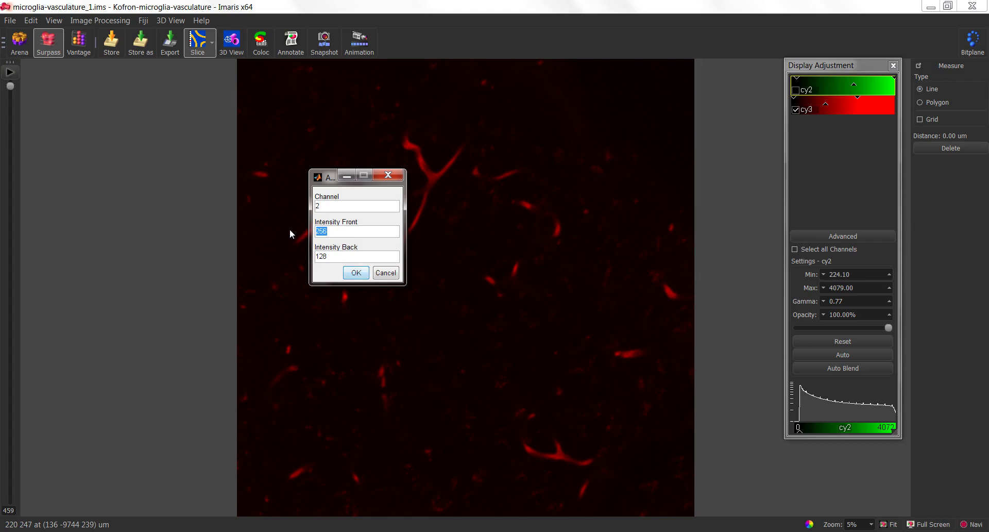
pyautogui.write('600')
pyautogui.moveTo(336, 266); pyautogui.dragTo(301, 260)
pyautogui.write('1500')
# Run the attenuation correction on channel 2 and wait for it to finish
pyautogui.click(355, 272)
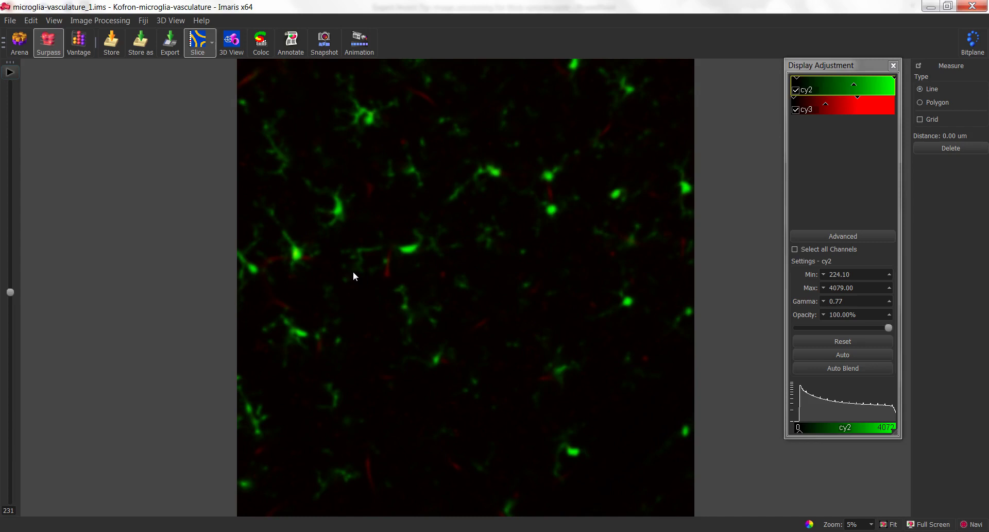
# Hide cy2, set the cy3 display max to 1263.13, check the deep slices, and return to 3D
pyautogui.click(796, 91)
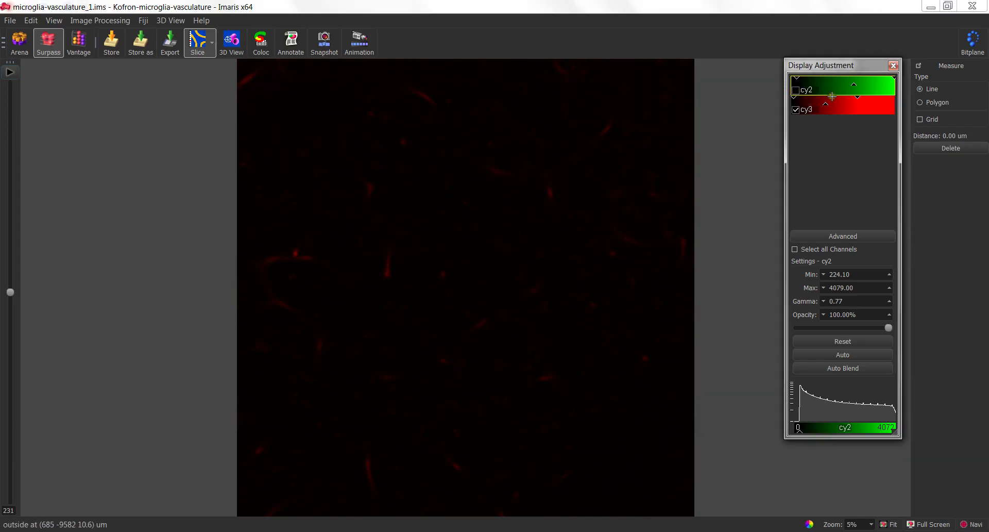
pyautogui.moveTo(858, 96); pyautogui.dragTo(822, 97)
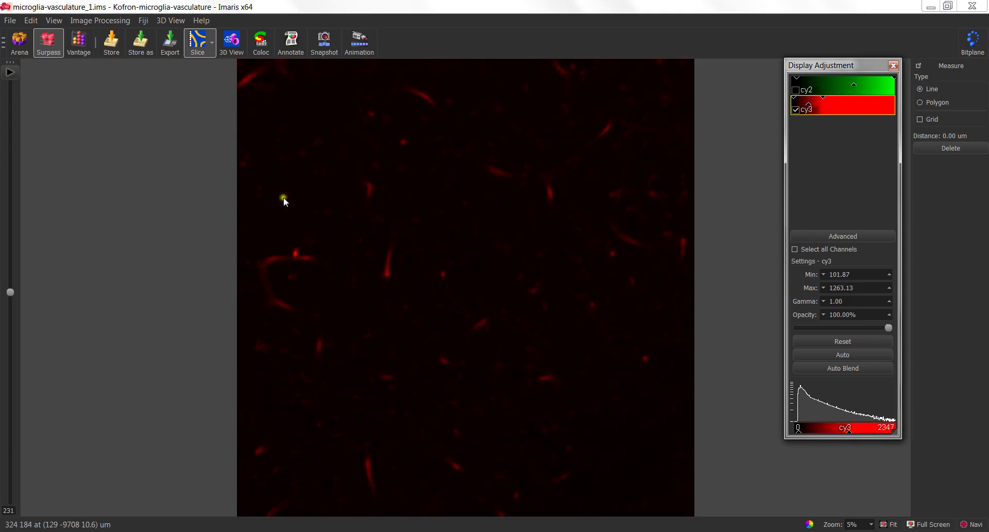
pyautogui.moveTo(10, 292); pyautogui.dragTo(6, 493)
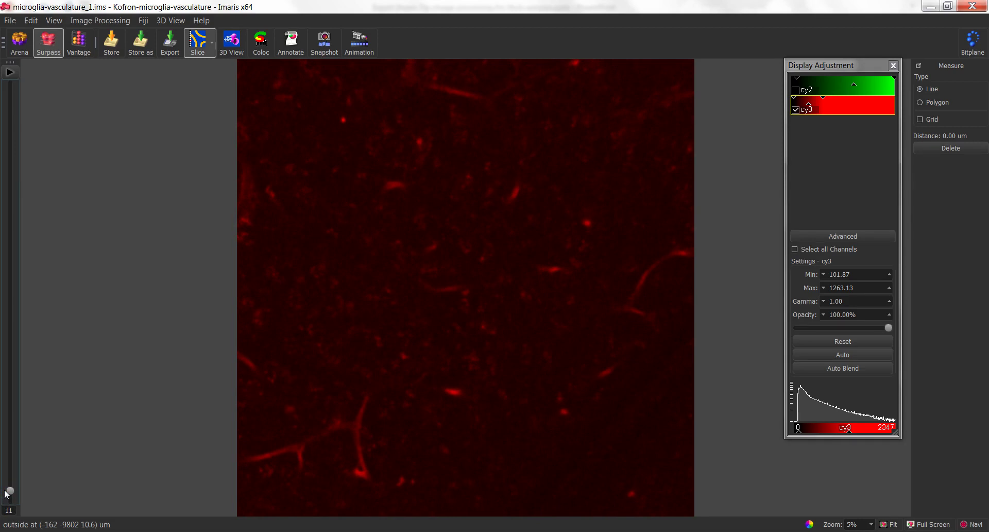
pyautogui.moveTo(11, 492)
pyautogui.mouseDown()
pyautogui.moveTo(2, 207)
pyautogui.moveTo(18, 485)
pyautogui.mouseUp()
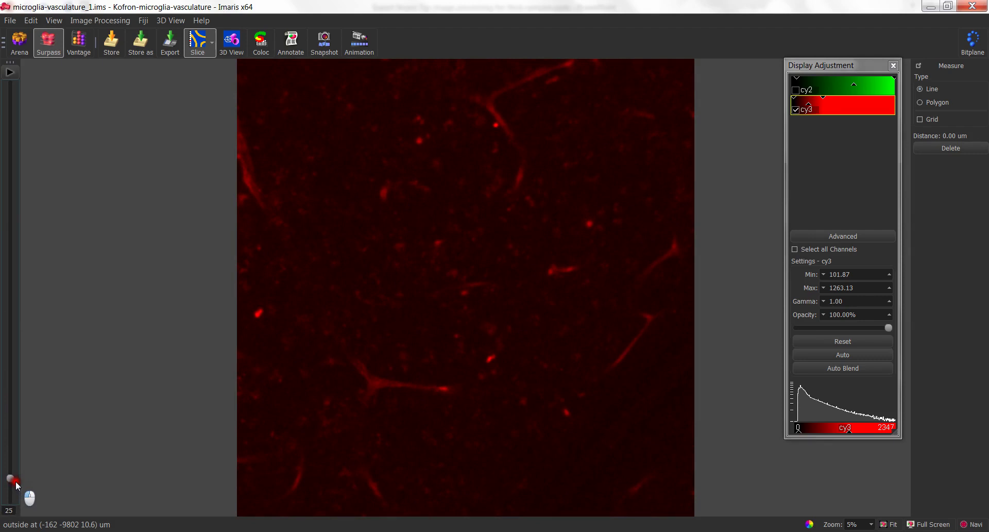
pyautogui.click(230, 51)
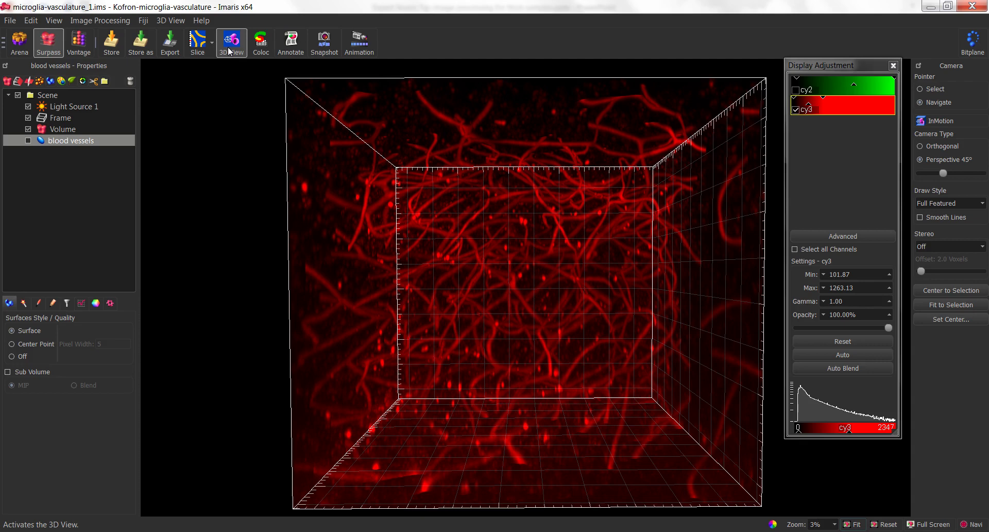
# Rotate the volume to a top-down view and show the blood vessels surface
pyautogui.moveTo(561, 100); pyautogui.dragTo(546, 168)
pyautogui.moveTo(561, 126); pyautogui.dragTo(572, 283)
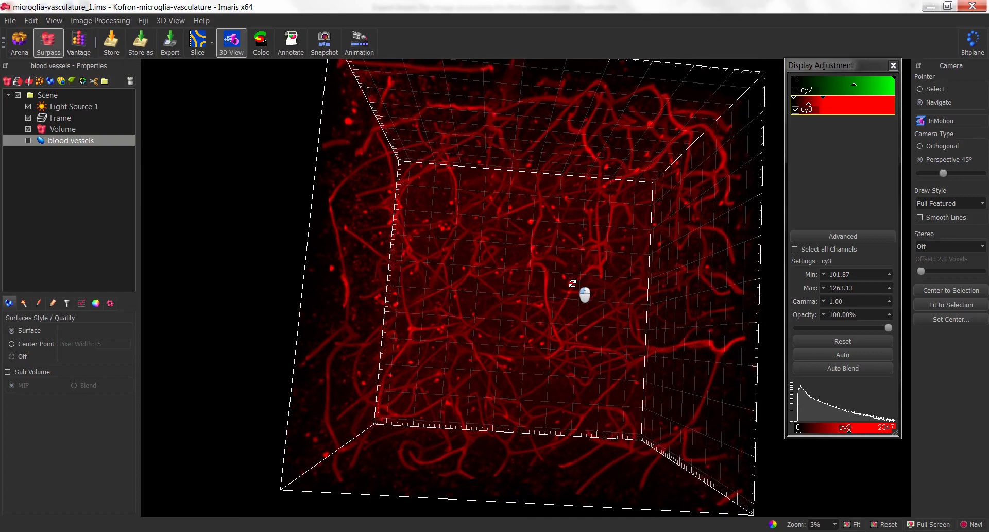
pyautogui.moveTo(541, 149); pyautogui.dragTo(519, 162)
pyautogui.moveTo(669, 341); pyautogui.dragTo(673, 338)
pyautogui.moveTo(613, 244); pyautogui.dragTo(611, 244)
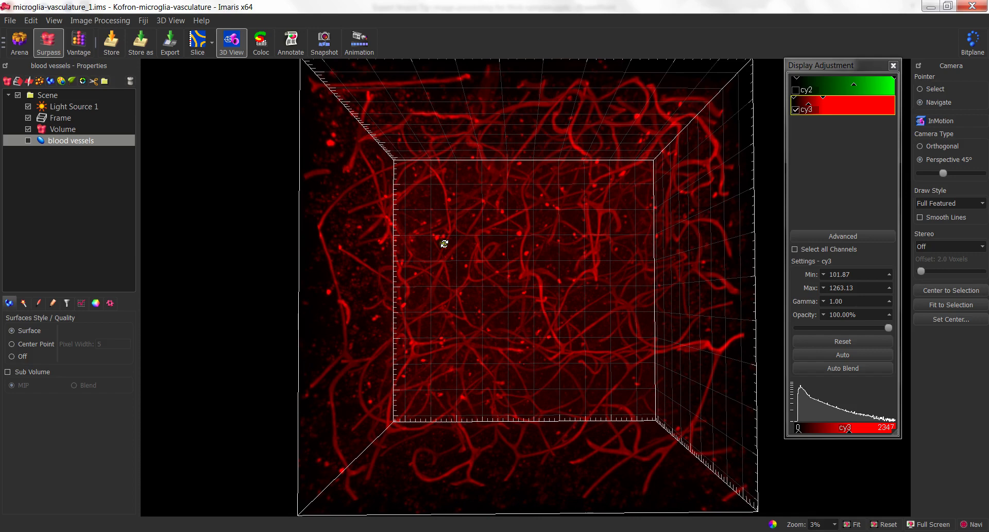
pyautogui.click(27, 141)
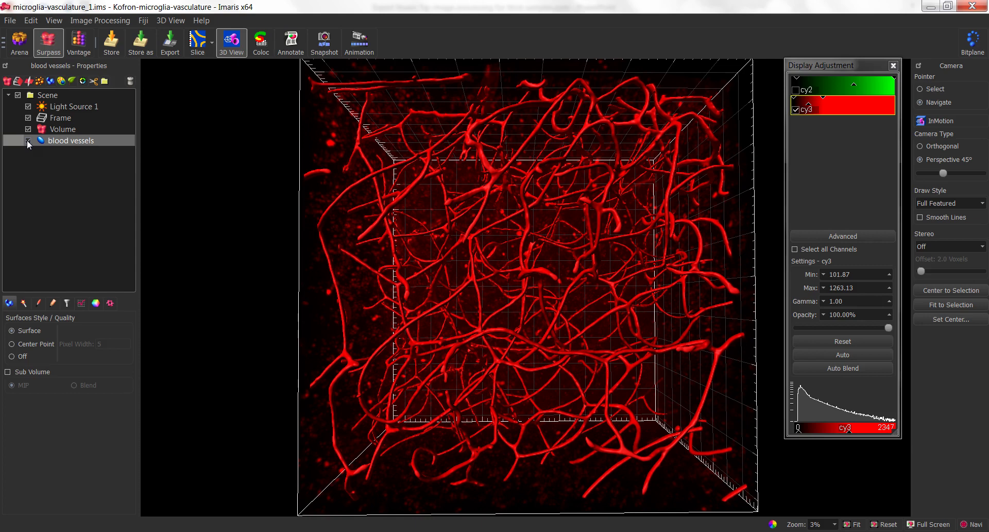
# Turn the vessels to a front-facing view and bring up the blood vessels surface's Edit options
pyautogui.moveTo(473, 378); pyautogui.dragTo(499, 372)
pyautogui.moveTo(462, 196); pyautogui.dragTo(492, 202)
pyautogui.moveTo(470, 428); pyautogui.dragTo(468, 439)
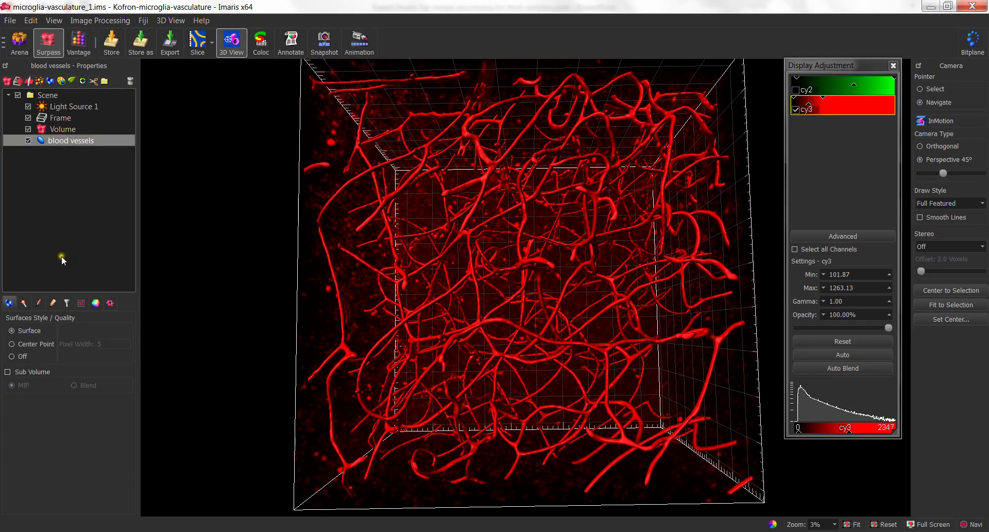
pyautogui.click(51, 304)
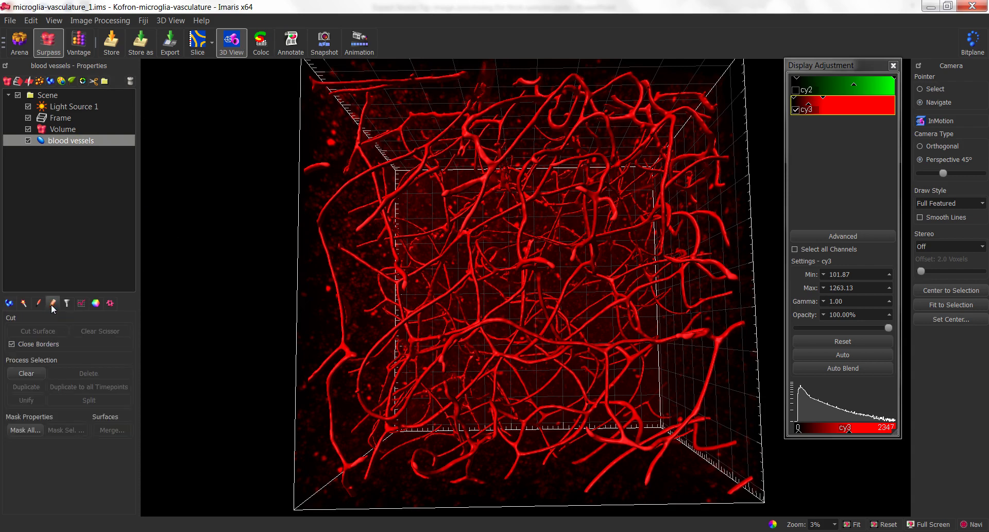
# Mask Channel 2 - cy3 with the blood vessels surface, keeping a duplicate and outside voxels at 0
pyautogui.click(18, 430)
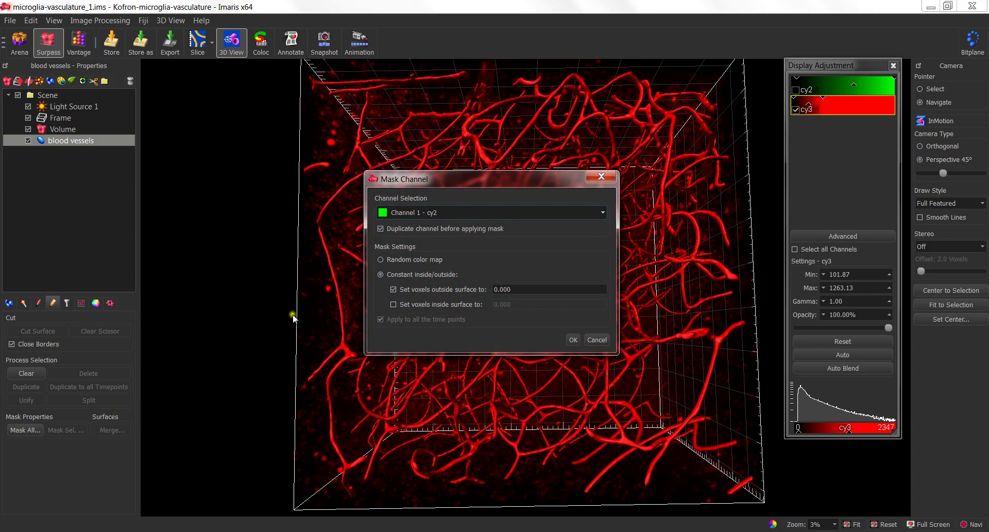
pyautogui.click(416, 215)
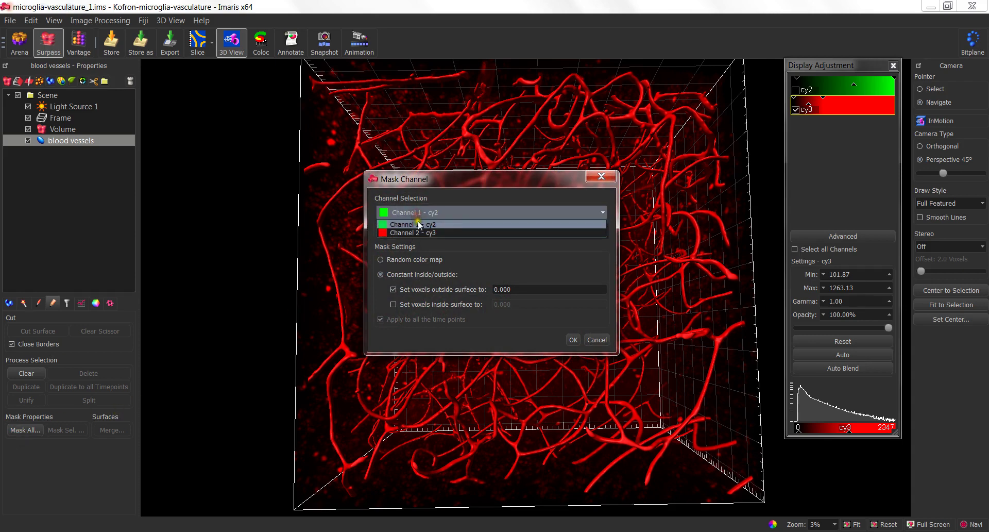
pyautogui.click(421, 233)
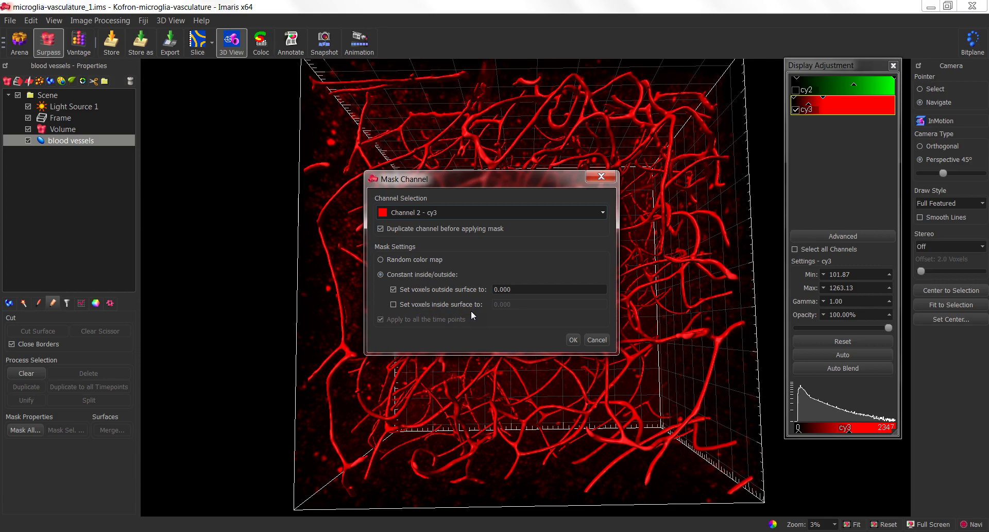
pyautogui.click(576, 340)
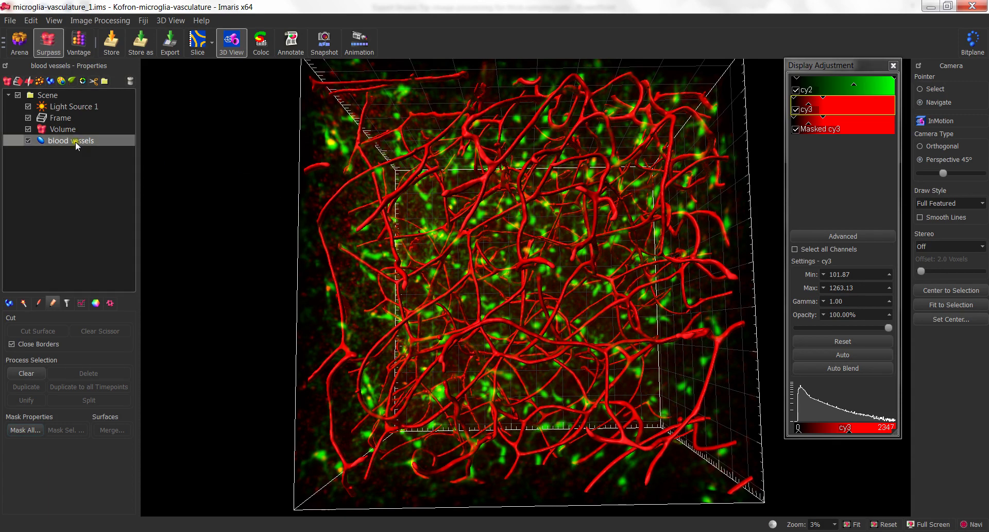
# Hide the blood vessels surface and the green cy2 channel
pyautogui.click(27, 139)
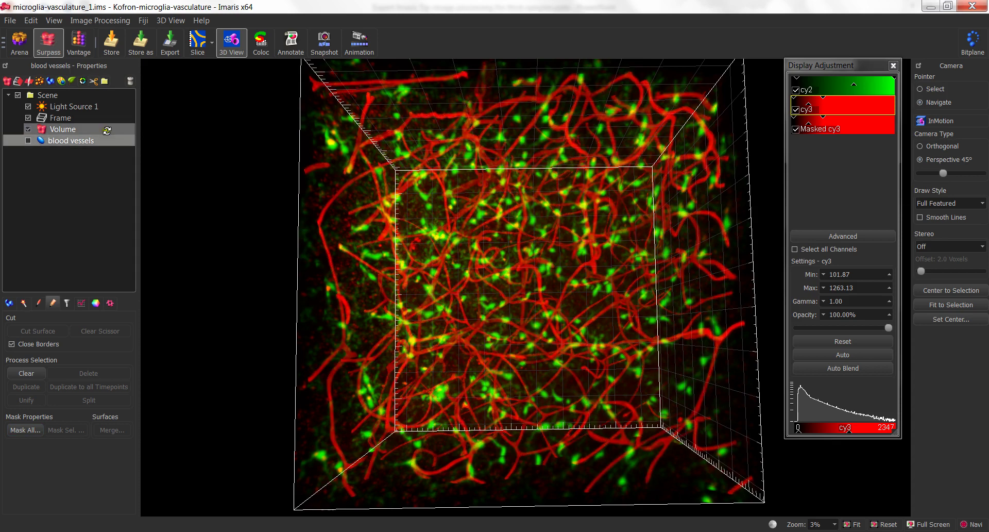
pyautogui.click(795, 91)
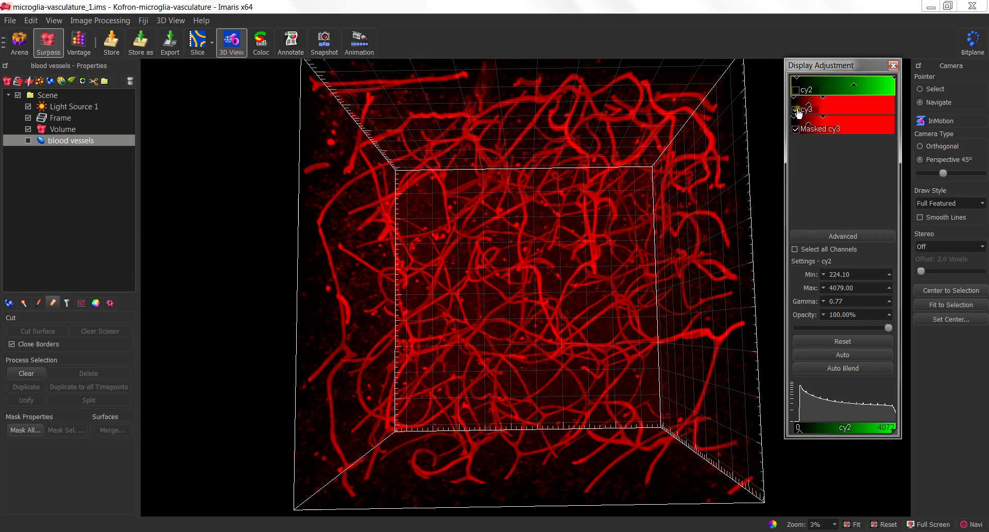
# Hide the original cy3 channel and view the masked vessels at an angle
pyautogui.click(797, 110)
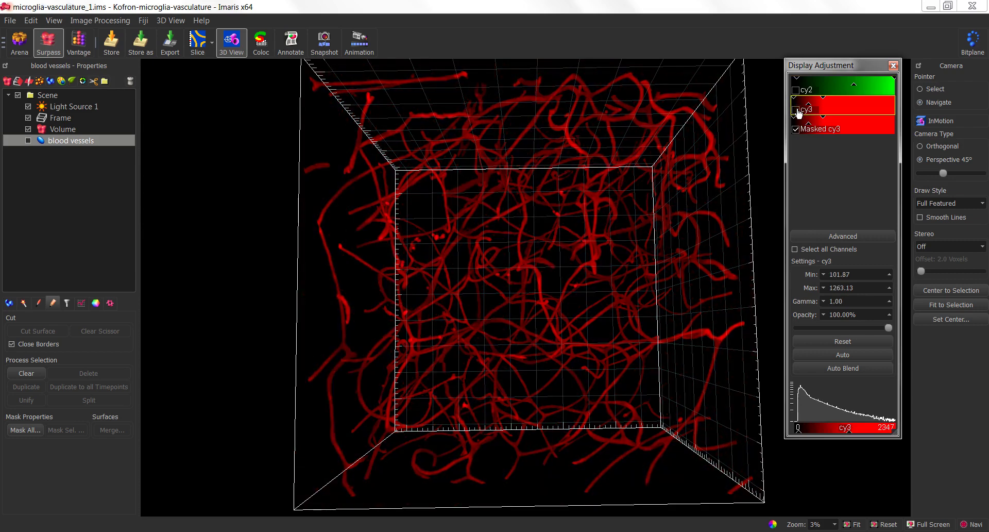
pyautogui.click(554, 265)
pyautogui.scroll(-3, 554, 266)
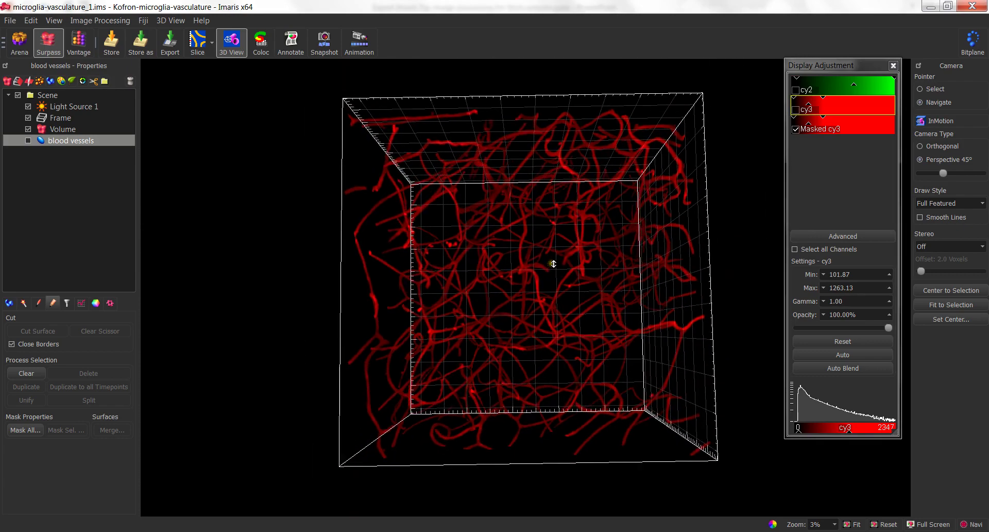
pyautogui.moveTo(551, 265); pyautogui.dragTo(585, 287)
# Show the green cy2 microglia to compare them with the vessels from a tilted view
pyautogui.click(796, 91)
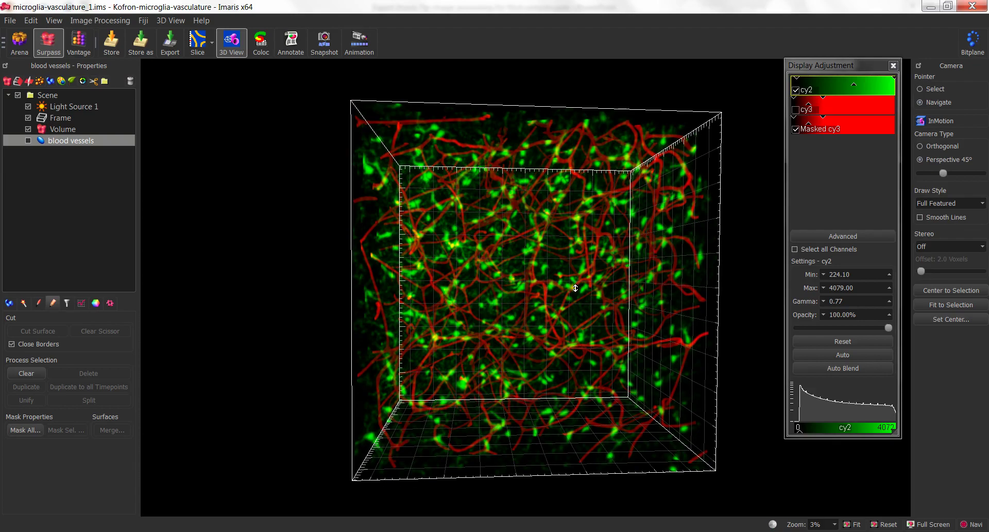
pyautogui.scroll(5, 575, 289)
pyautogui.moveTo(575, 298)
pyautogui.mouseDown()
pyautogui.moveTo(552, 300)
pyautogui.moveTo(566, 303)
pyautogui.mouseUp()
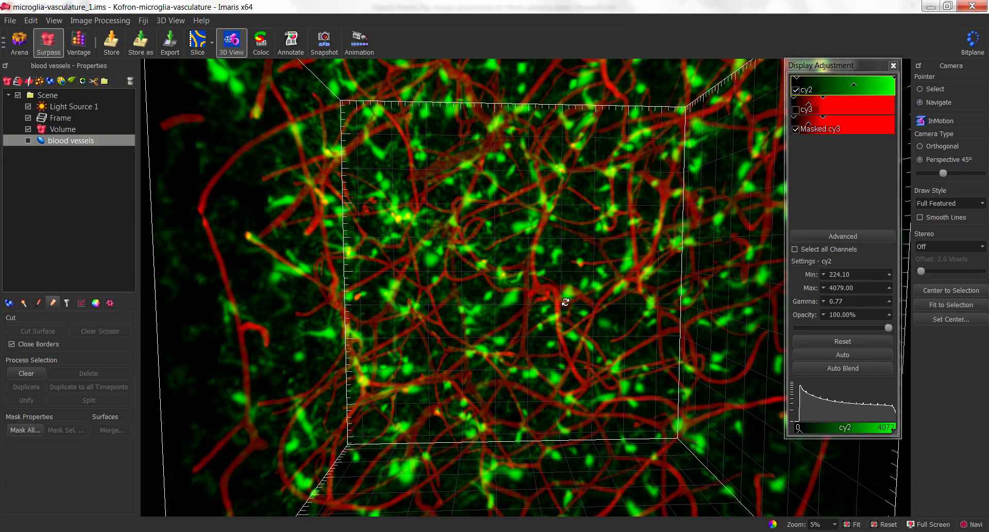
# Hide cy2 again and bring up the Volume's rendering settings (MIP, quality 0.875)
pyautogui.click(795, 90)
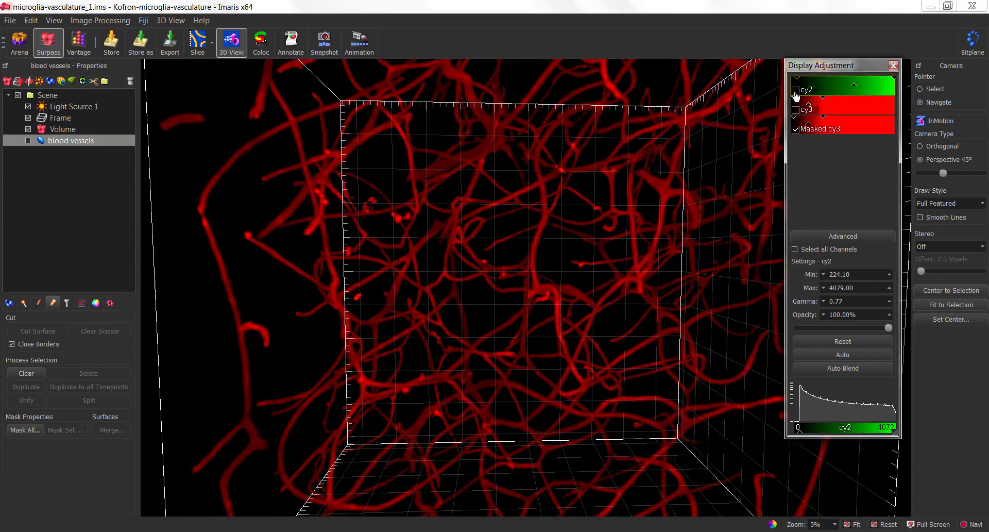
pyautogui.click(605, 217)
pyautogui.scroll(-5, 604, 217)
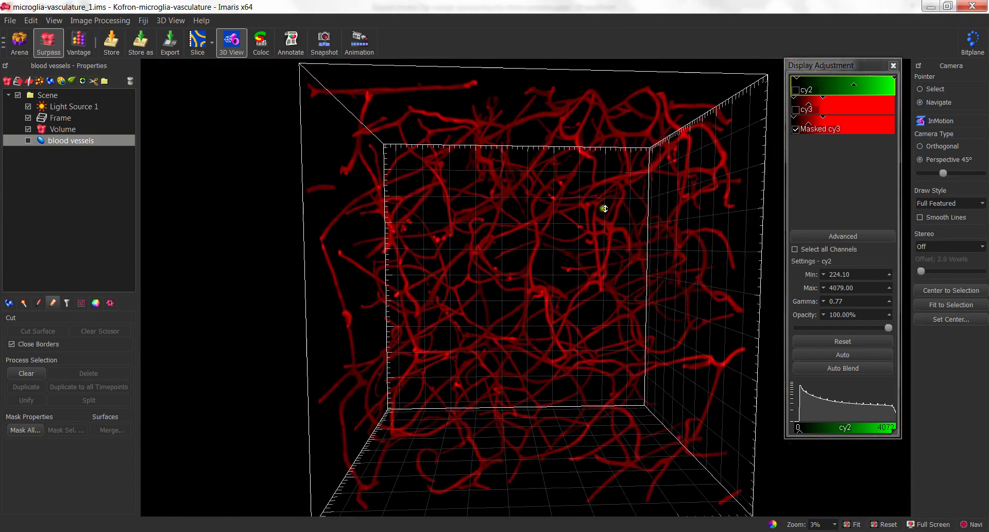
pyautogui.moveTo(601, 197); pyautogui.dragTo(601, 190)
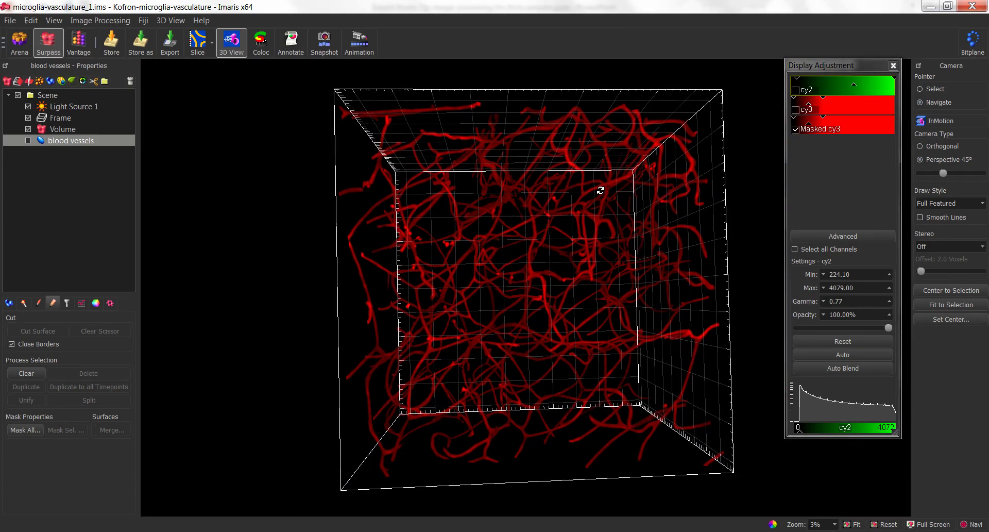
pyautogui.click(47, 128)
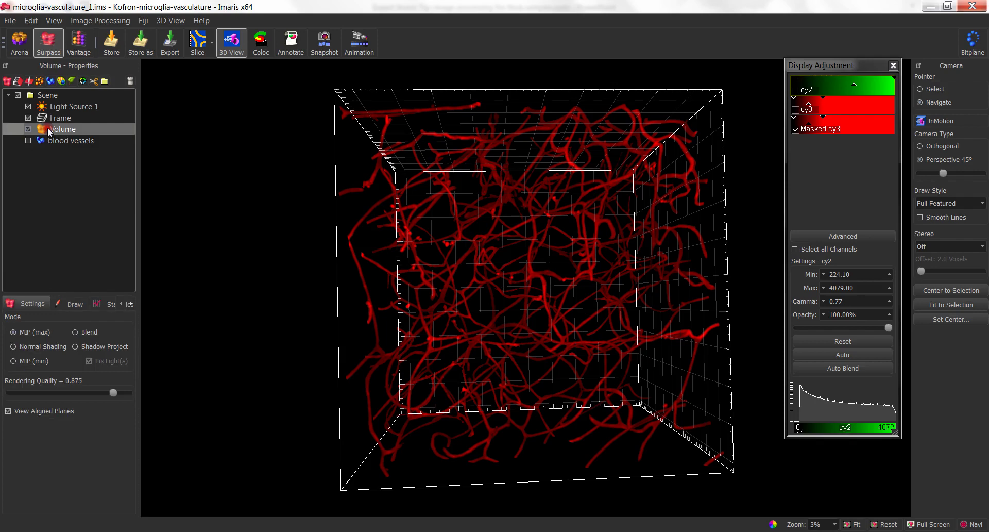
# Switch to Blend mode and set Masked cy3 to max 855.67 with 75.69% opacity
pyautogui.click(75, 332)
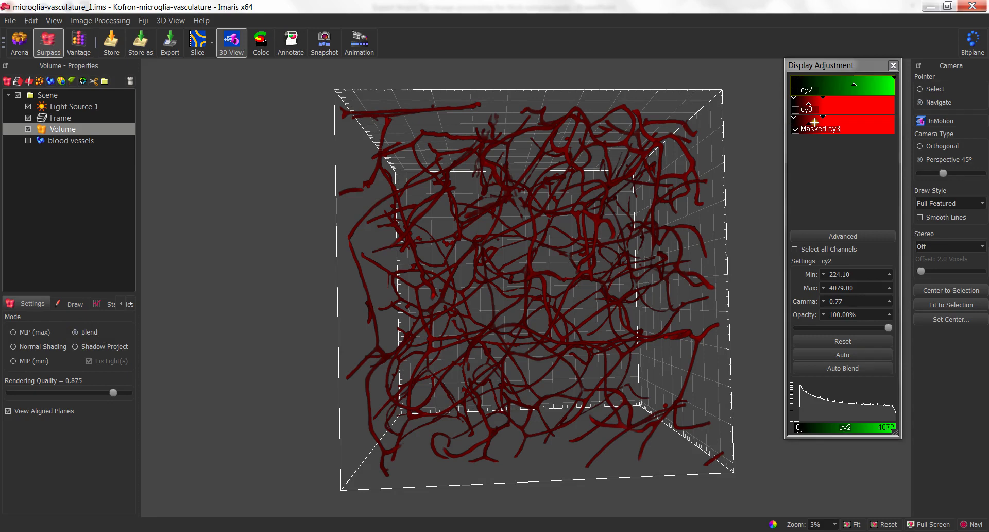
pyautogui.moveTo(822, 117); pyautogui.dragTo(809, 118)
pyautogui.moveTo(888, 328); pyautogui.dragTo(879, 328)
# Rotate the vessel volume toward a face-on view
pyautogui.moveTo(476, 444); pyautogui.dragTo(523, 448)
pyautogui.moveTo(616, 152); pyautogui.dragTo(571, 139)
pyautogui.moveTo(554, 224); pyautogui.dragTo(598, 358)
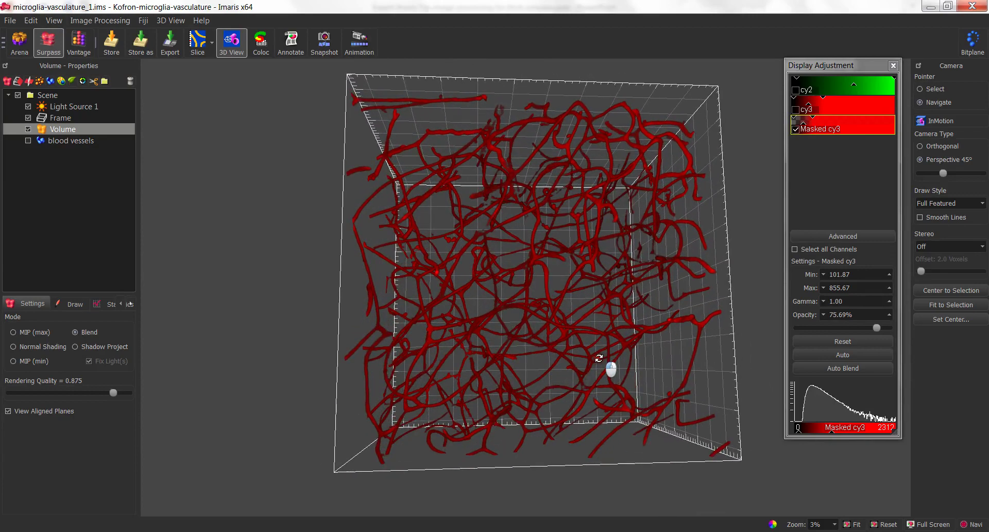
# Show the raw cy3 channel instead of Masked cy3 and tilt to see the bottom face
pyautogui.click(795, 110)
pyautogui.click(796, 129)
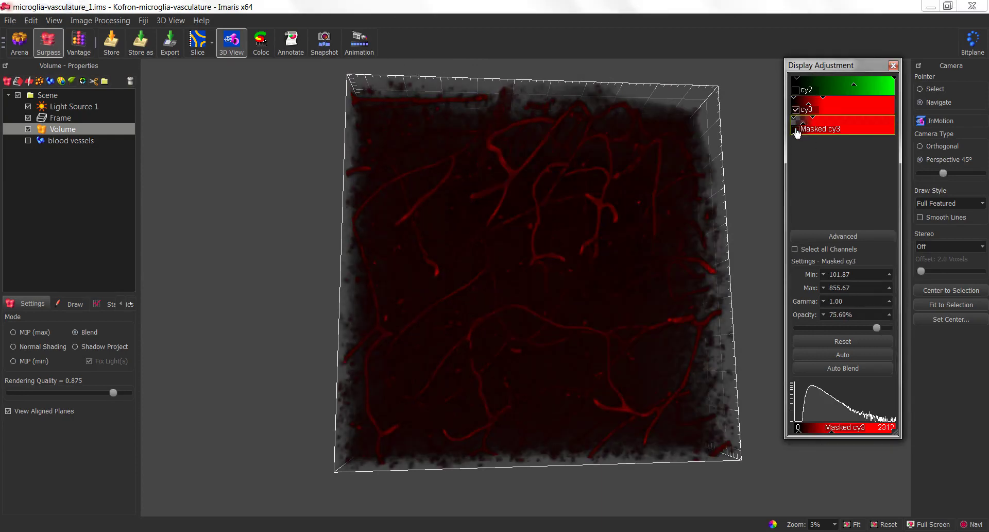
pyautogui.moveTo(575, 287); pyautogui.dragTo(546, 326)
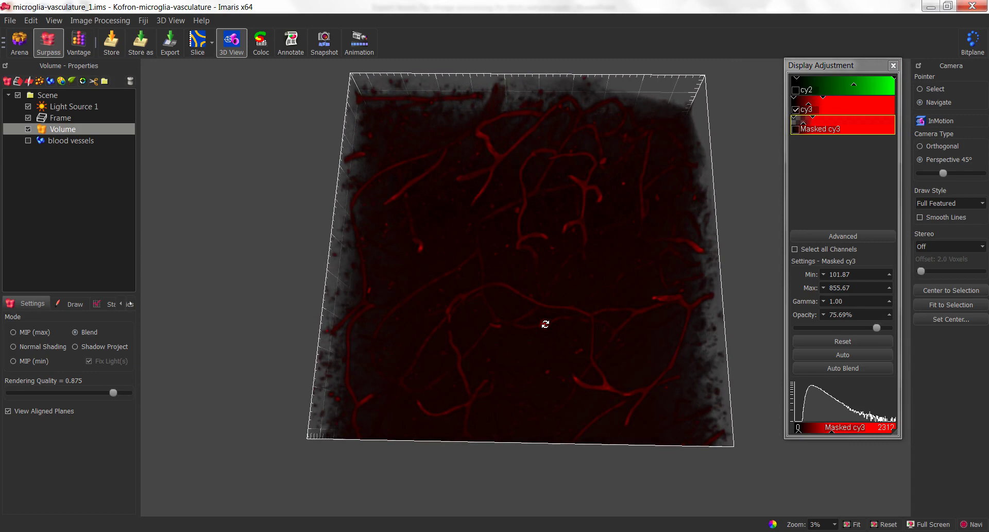
# Set the raw cy3 display range to 264.85–1181.64 to suppress background
pyautogui.click(810, 108)
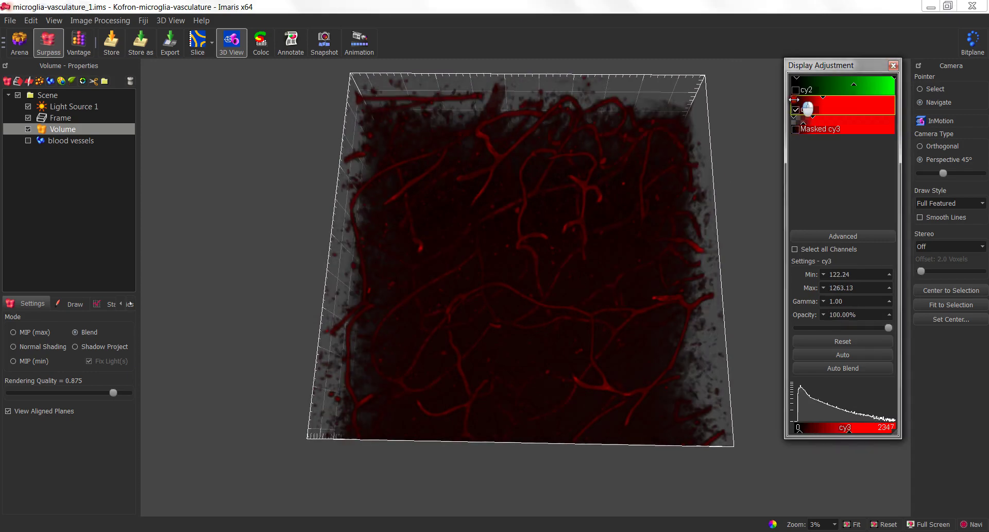
pyautogui.moveTo(809, 107)
pyautogui.mouseDown()
pyautogui.moveTo(838, 105)
pyautogui.moveTo(820, 96)
pyautogui.mouseUp()
pyautogui.moveTo(538, 119); pyautogui.dragTo(541, 150)
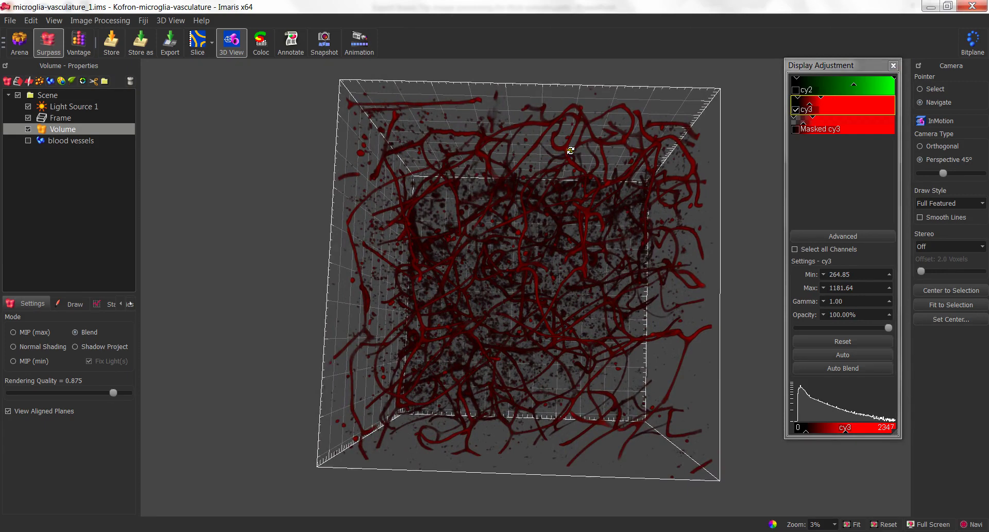
pyautogui.moveTo(515, 283); pyautogui.dragTo(515, 282)
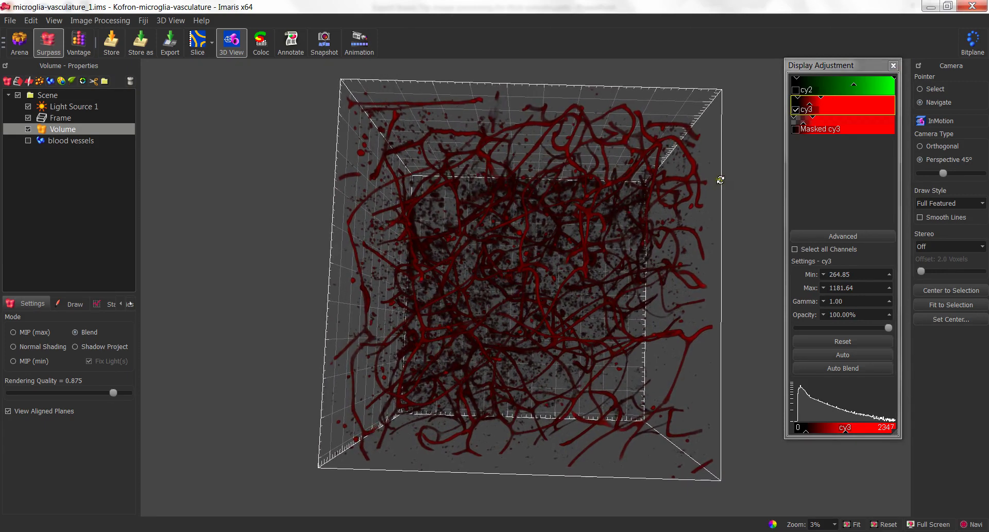
# Show only the Masked cy3 vessels again and rotate slightly to inspect
pyautogui.click(795, 130)
pyautogui.click(796, 110)
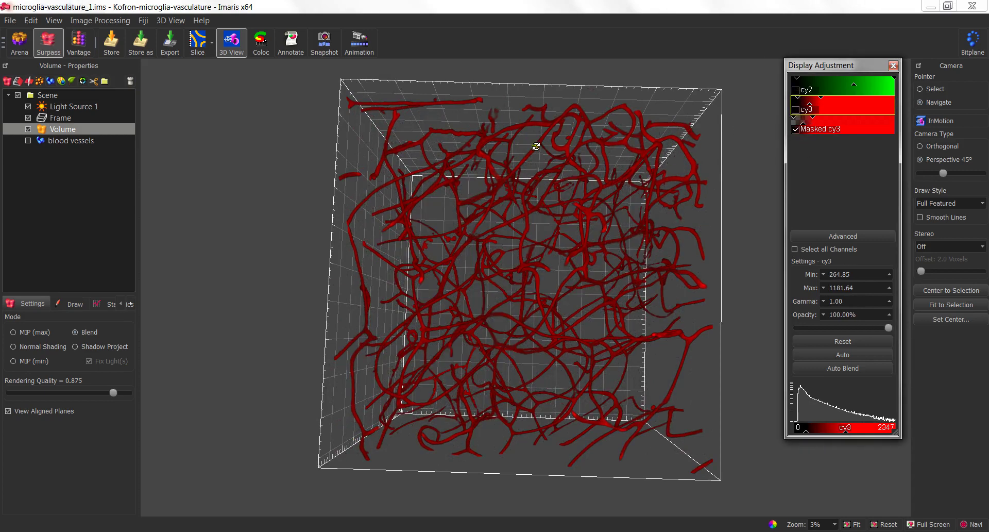
pyautogui.moveTo(432, 120); pyautogui.dragTo(416, 133)
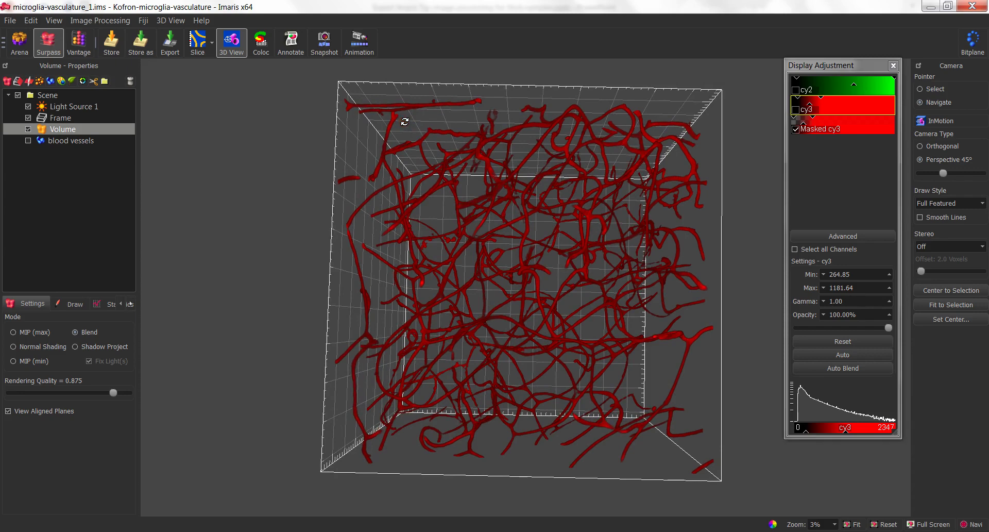